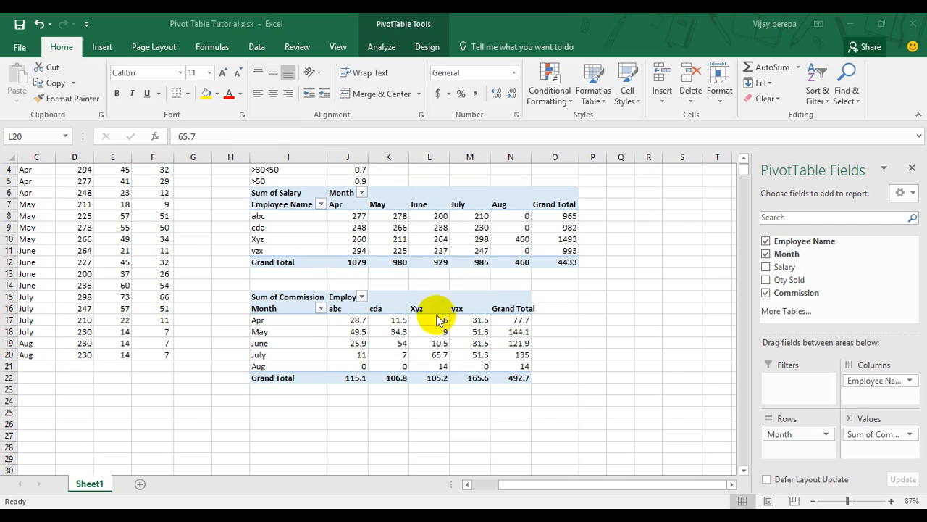
# Move the Employee Name field of the Sum of Commission pivot table from Columns to Filters.
pyautogui.click(488, 364)
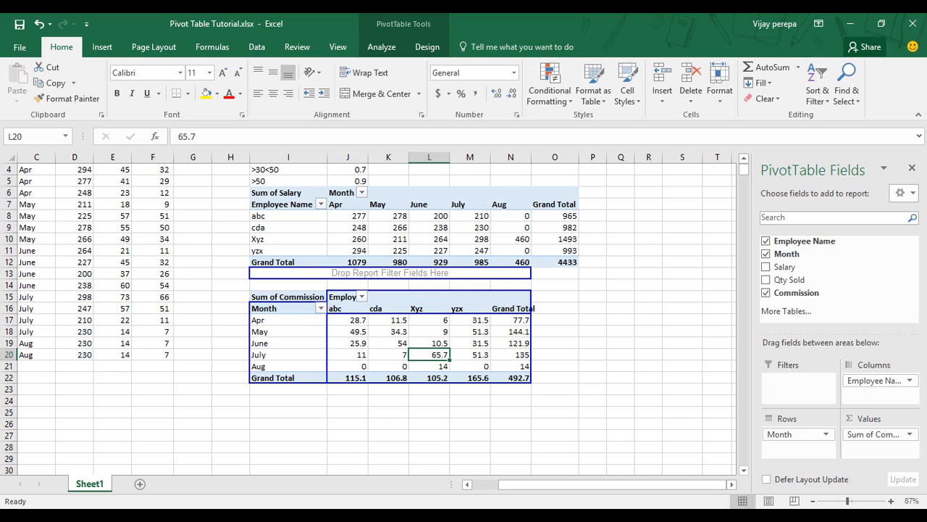
pyautogui.scroll(-1, 368, 318)
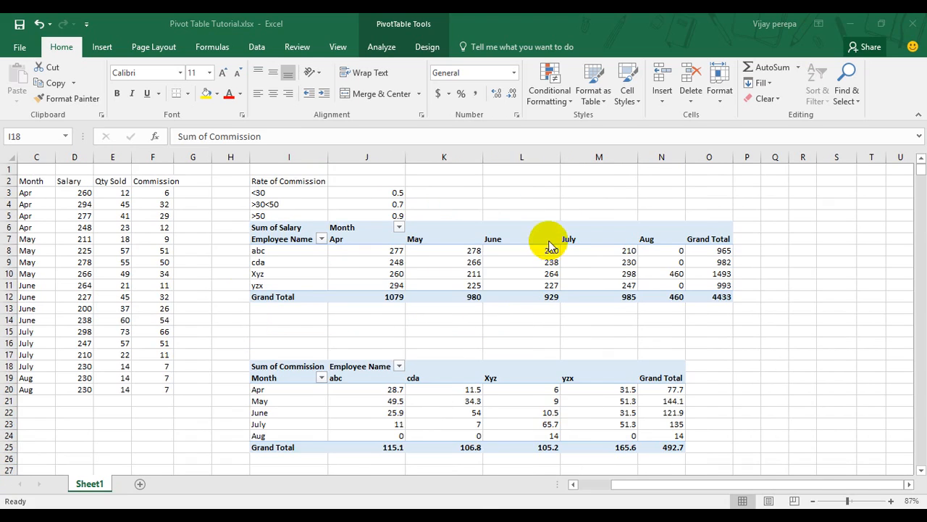
pyautogui.click(463, 411)
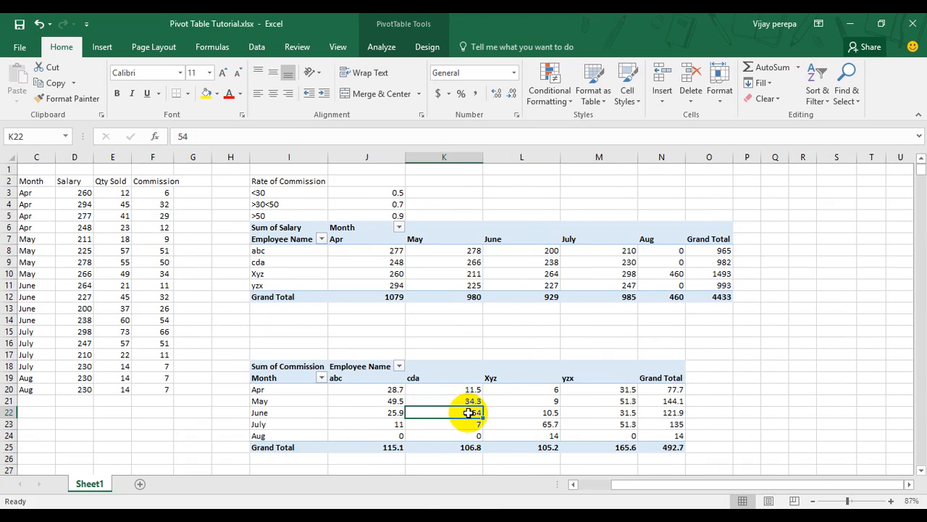
pyautogui.rightClick(472, 411)
pyautogui.click(497, 403)
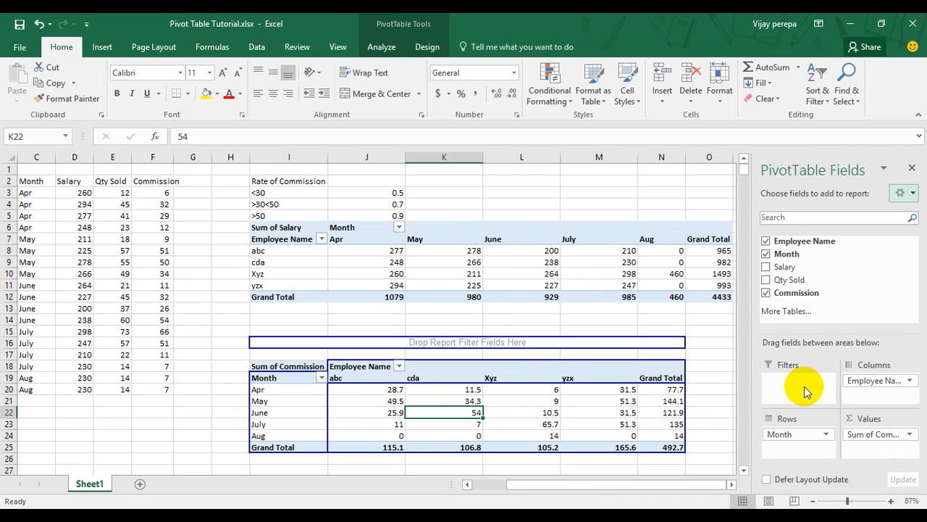
pyautogui.moveTo(855, 378); pyautogui.dragTo(817, 383)
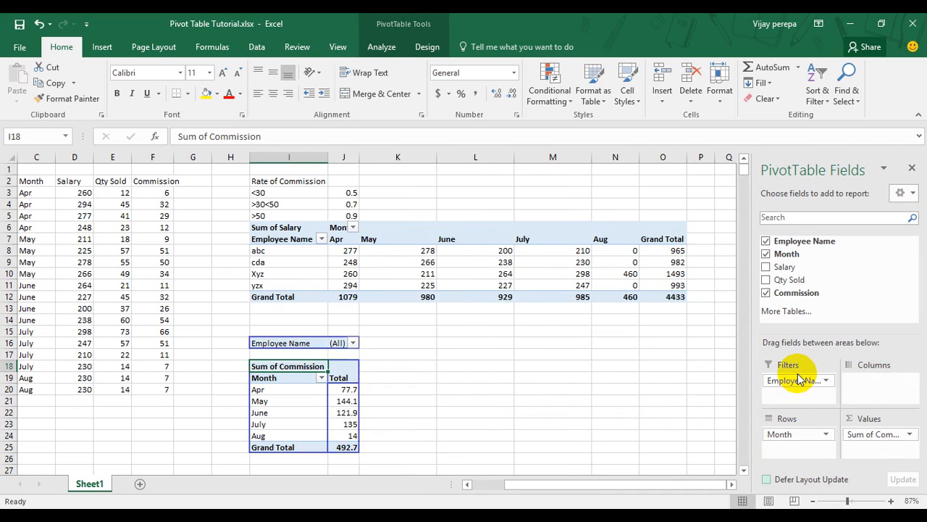
# Filter the Sum of Commission pivot table to employee abc using its Employee Name report filter.
pyautogui.click(353, 343)
pyautogui.click(221, 187)
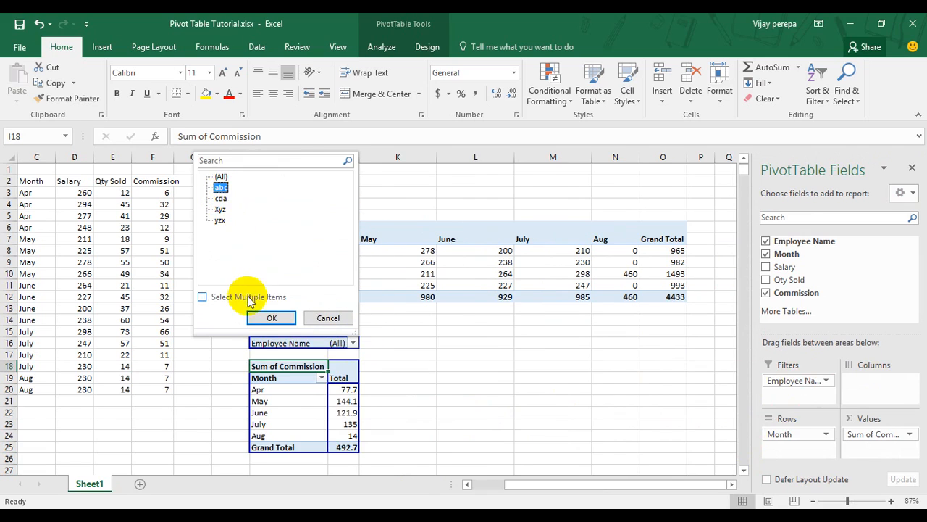
pyautogui.click(256, 316)
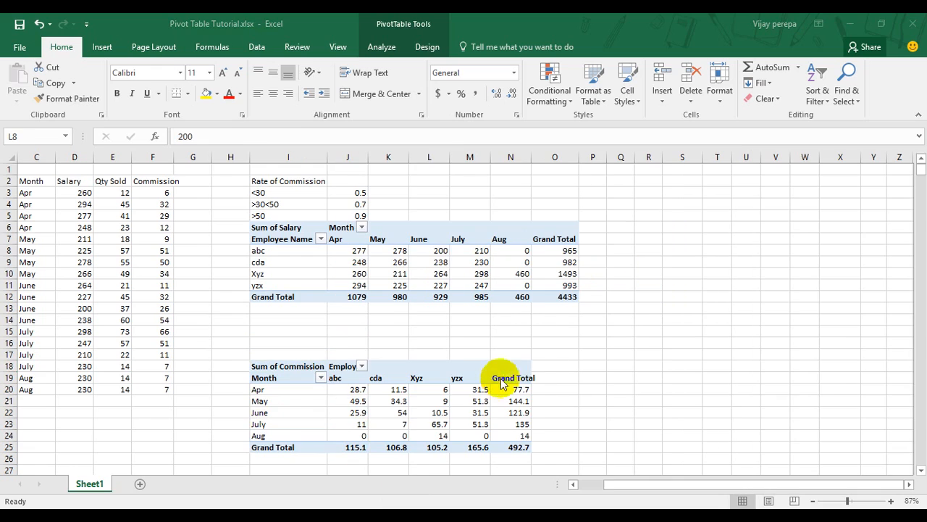
# Show the field list for the Sum of Commission pivot table.
pyautogui.click(486, 377)
pyautogui.rightClick(484, 400)
pyautogui.click(513, 391)
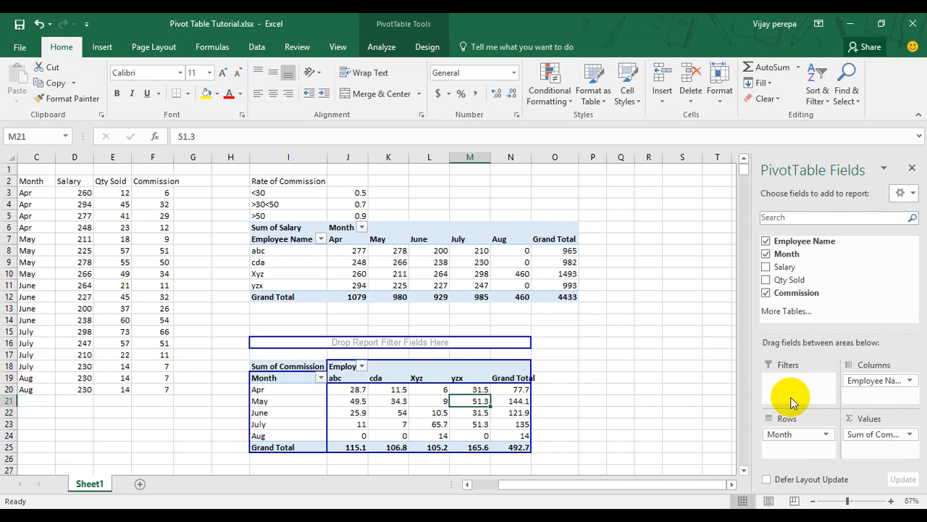
# Insert slicers for Employee Name and Month on the Sum of Salary pivot table.
pyautogui.click(539, 284)
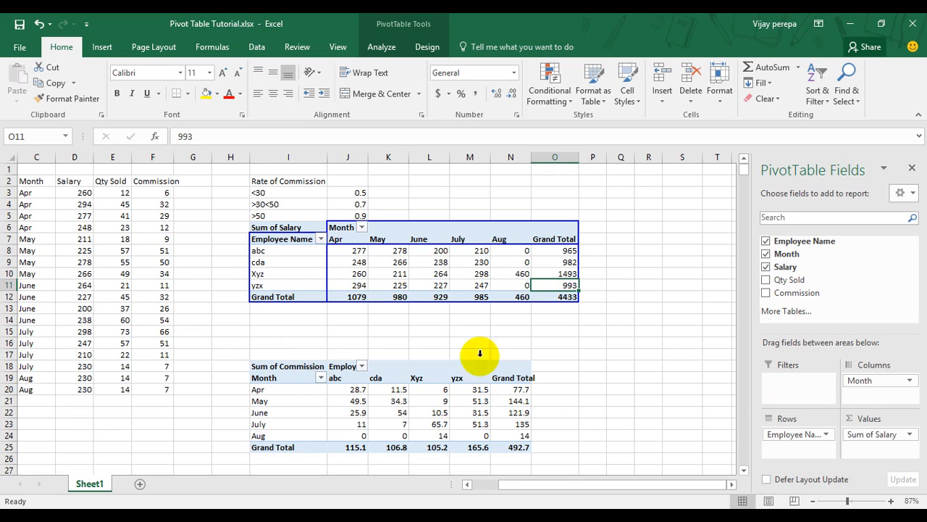
pyautogui.click(389, 50)
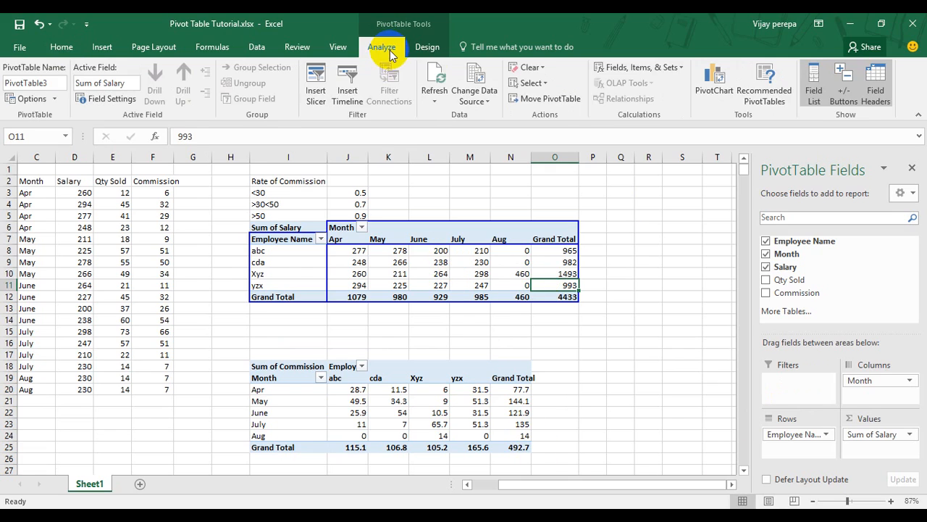
pyautogui.click(316, 94)
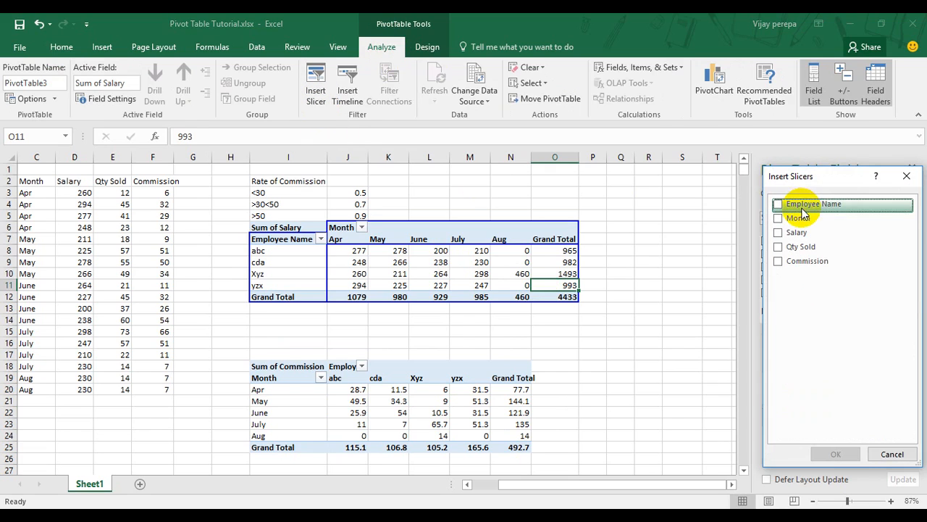
pyautogui.click(778, 205)
pyautogui.click(779, 218)
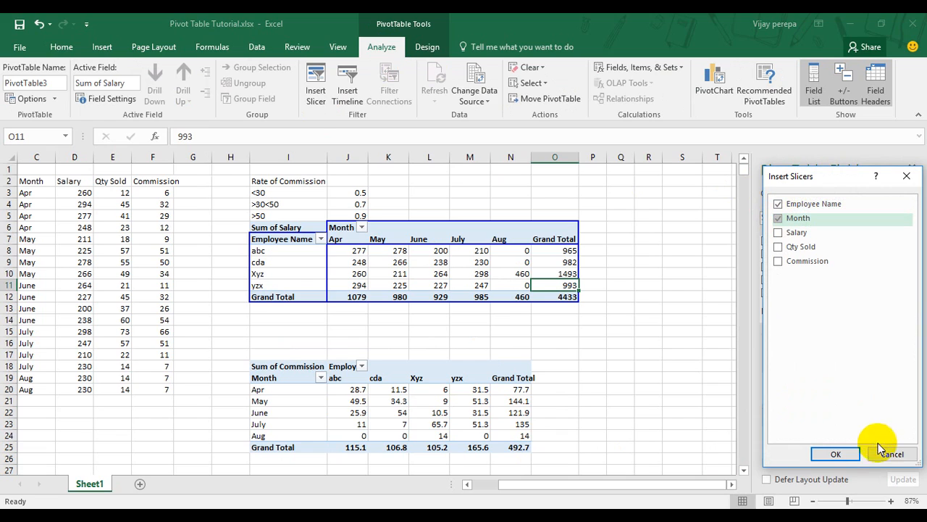
pyautogui.click(835, 454)
# Place the Employee Name and Month slicers side by side beyond the pivot tables and shorten both to fit their items.
pyautogui.moveTo(385, 267); pyautogui.dragTo(781, 205)
pyautogui.moveTo(401, 237); pyautogui.dragTo(711, 200)
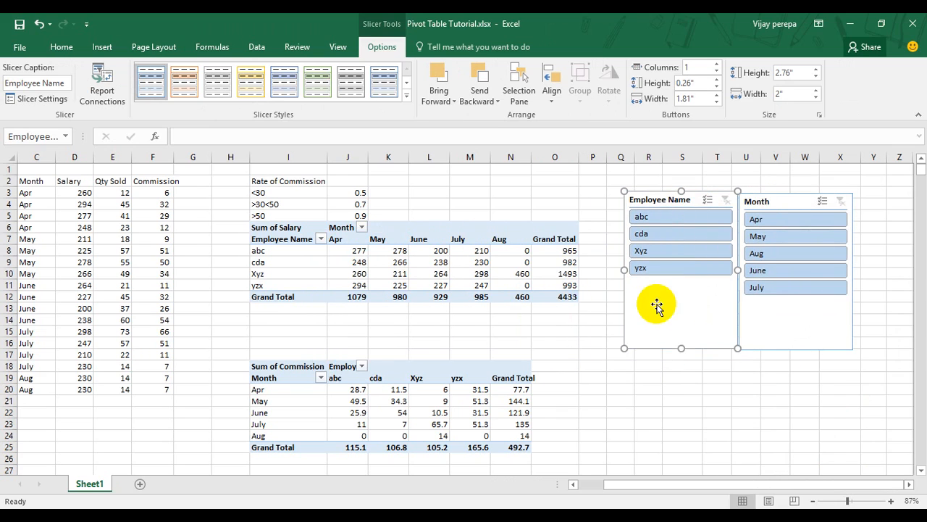
pyautogui.moveTo(681, 348); pyautogui.dragTo(670, 283)
pyautogui.moveTo(796, 349); pyautogui.dragTo(793, 297)
pyautogui.click(719, 355)
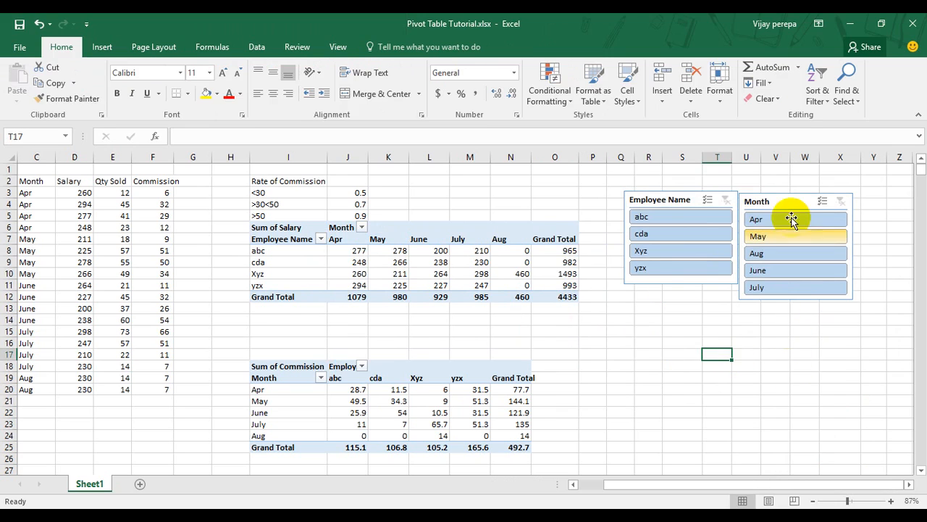
pyautogui.moveTo(777, 201); pyautogui.dragTo(792, 197)
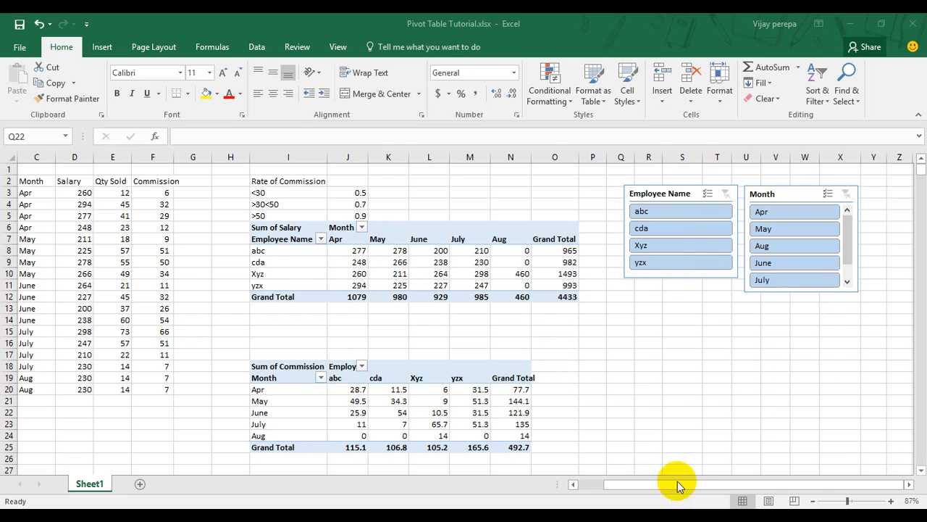
# Filter the Sum of Salary pivot table to abc and Apr with the slicers, and clear both slicer filters.
pyautogui.click(664, 211)
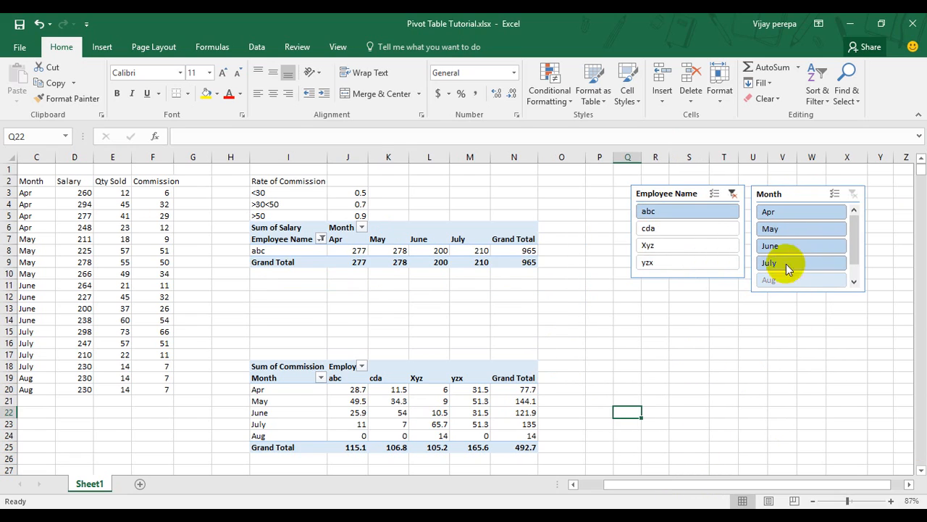
pyautogui.click(790, 211)
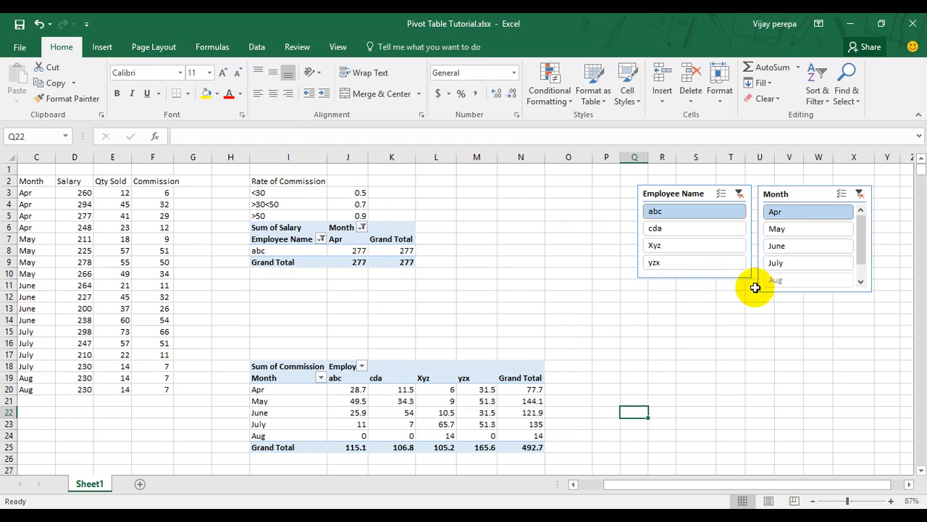
pyautogui.click(740, 194)
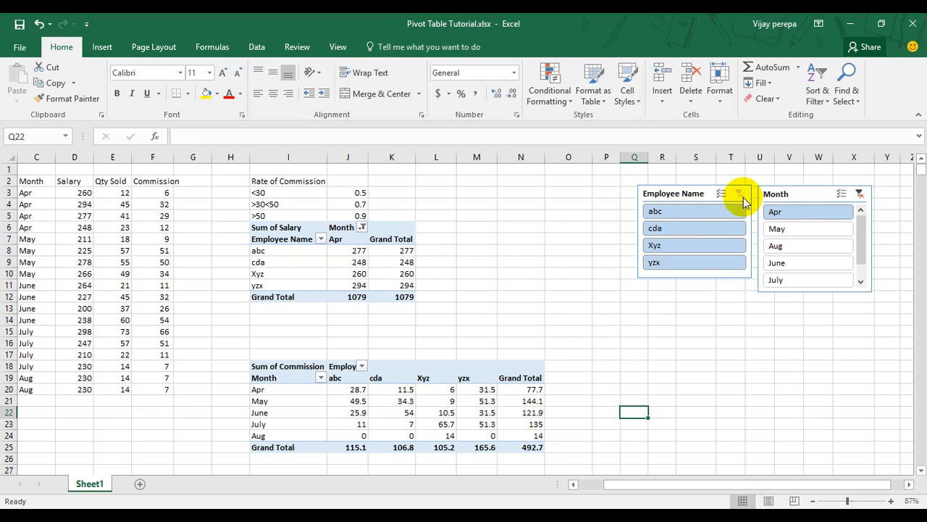
pyautogui.click(861, 196)
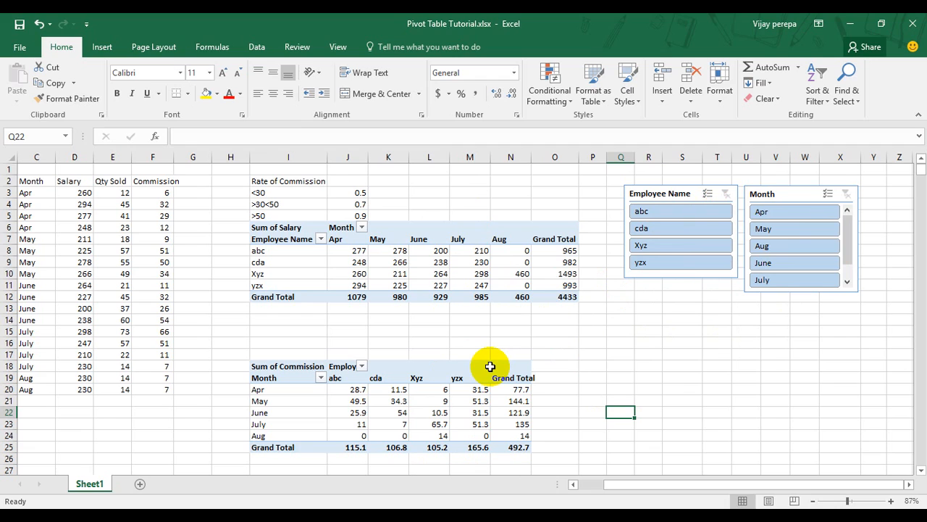
# Connect the Employee Name slicer to PivotTable16 as well through its report connections.
pyautogui.click(662, 203)
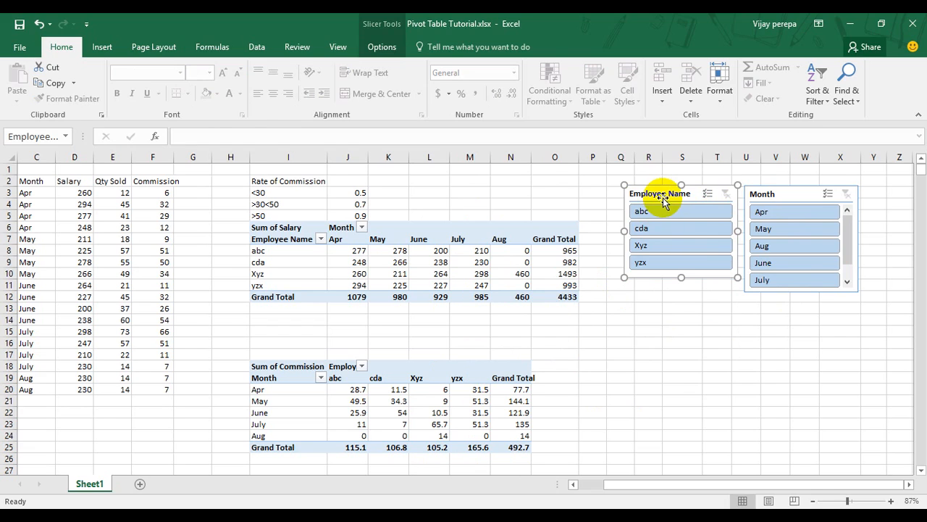
pyautogui.rightClick(663, 200)
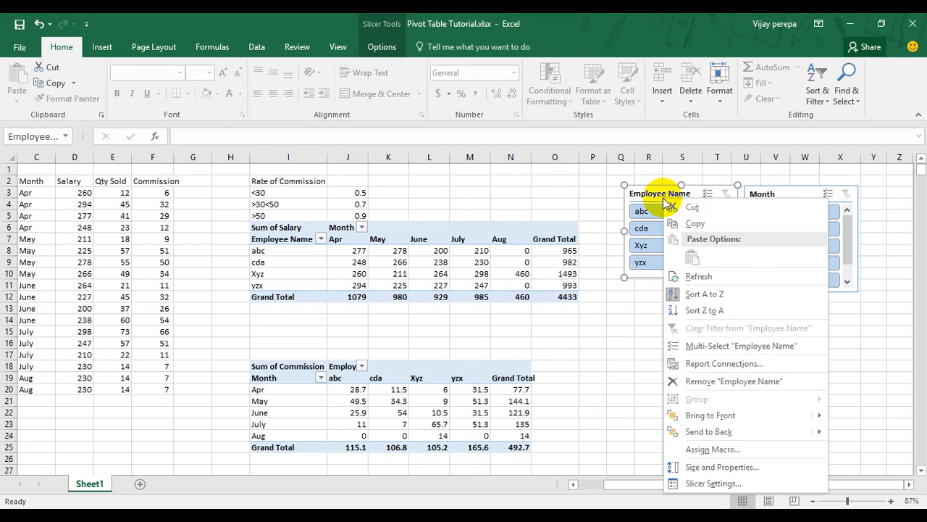
pyautogui.click(725, 365)
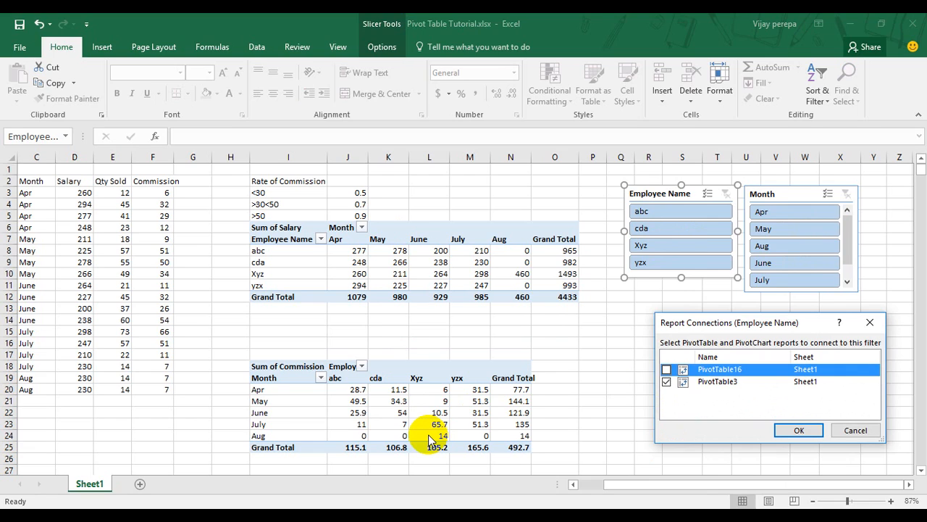
pyautogui.click(667, 369)
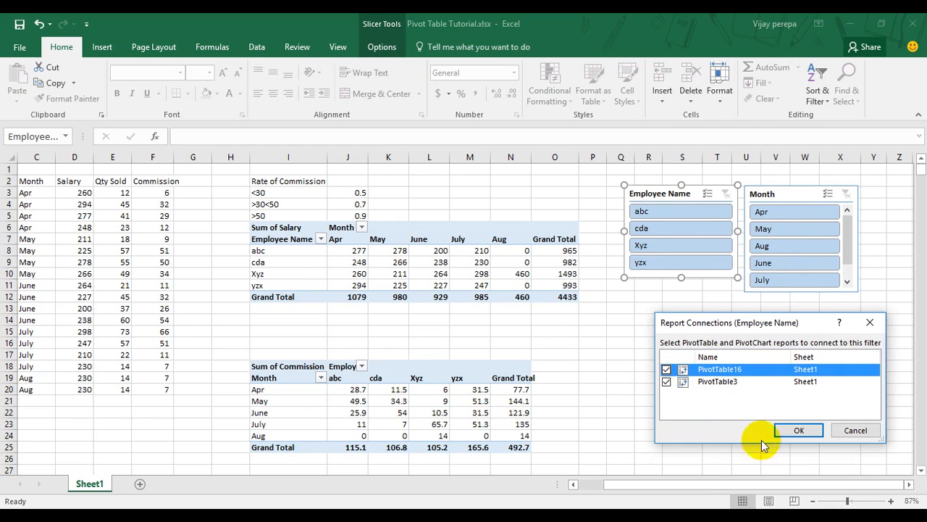
pyautogui.click(796, 434)
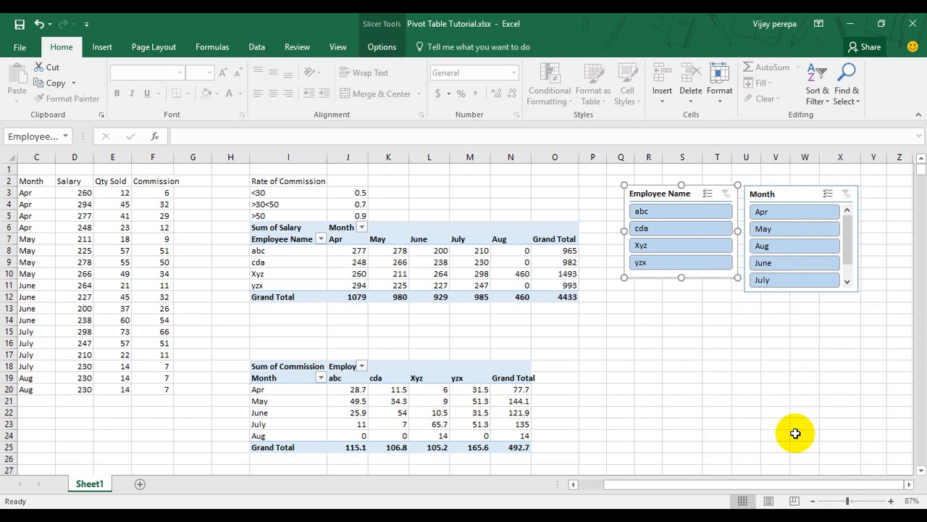
# Filter both pivot tables to employee abc with the Employee Name slicer.
pyautogui.click(797, 410)
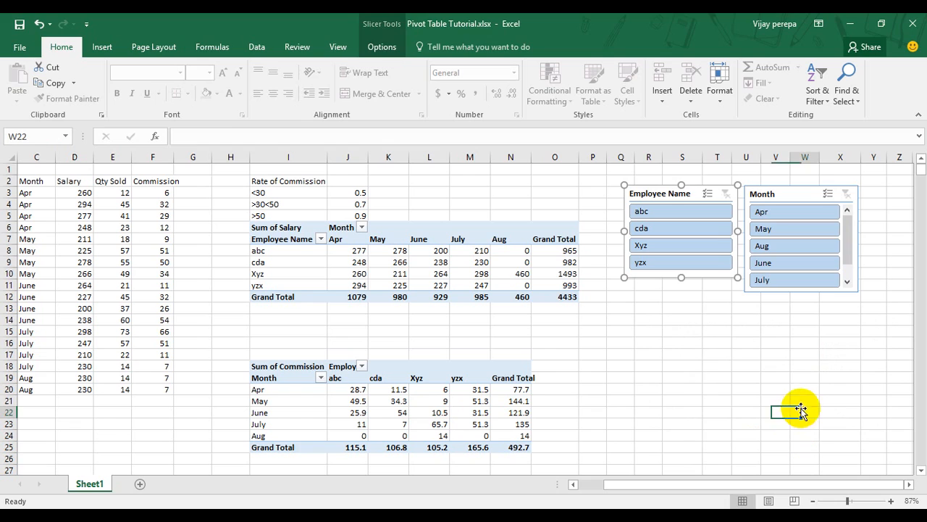
pyautogui.click(697, 216)
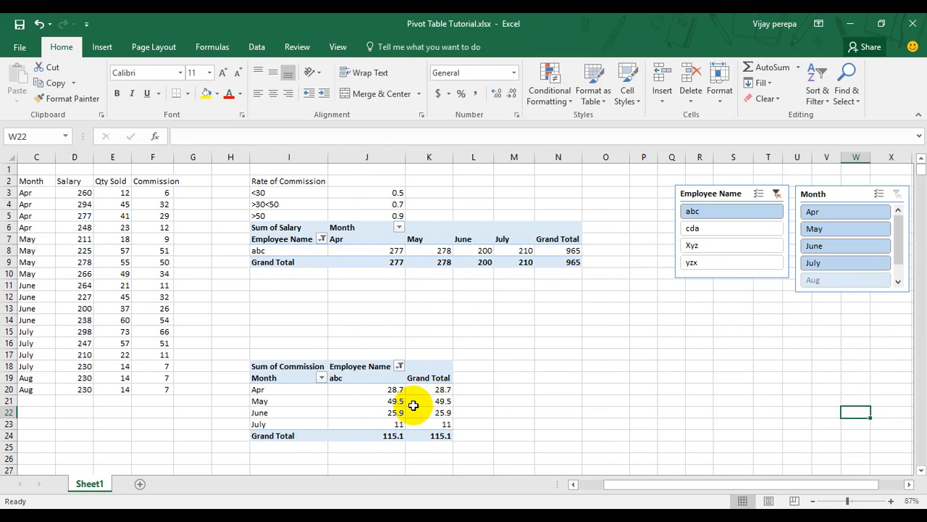
pyautogui.moveTo(413, 405)
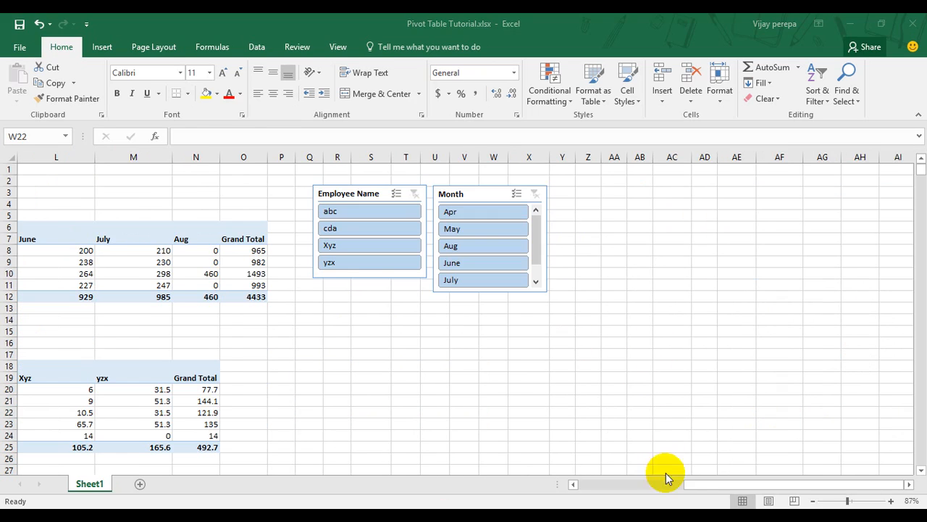
# Insert a 2-D stacked column chart from the Sum of Salary pivot table.
pyautogui.click(692, 485)
pyautogui.moveTo(692, 486); pyautogui.dragTo(642, 499)
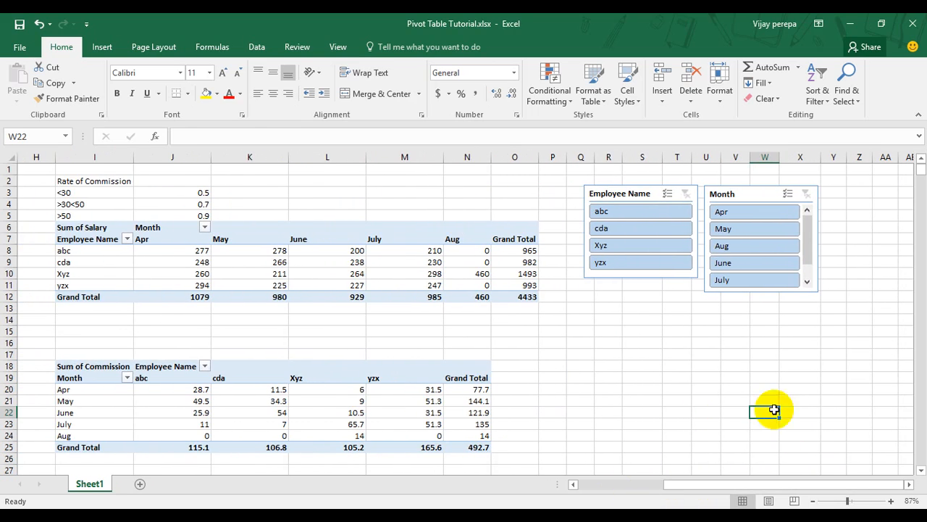
pyautogui.click(107, 241)
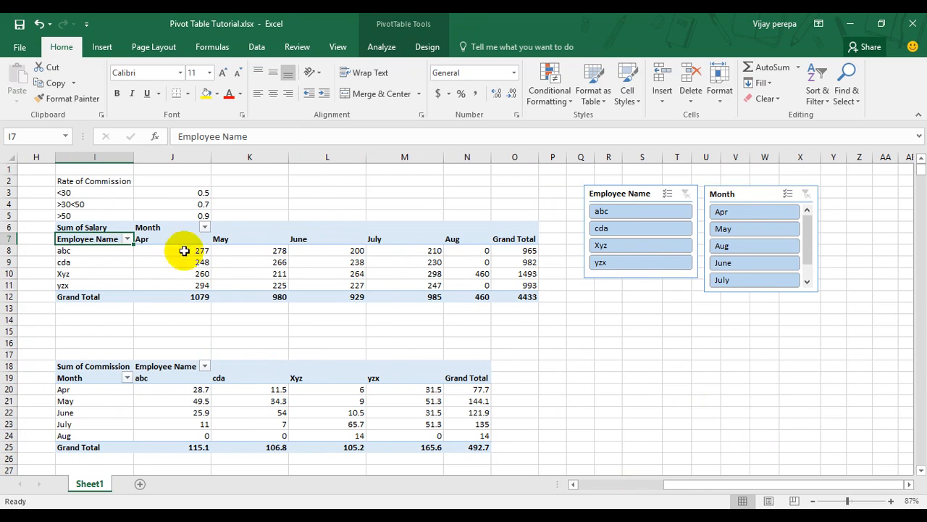
pyautogui.click(102, 47)
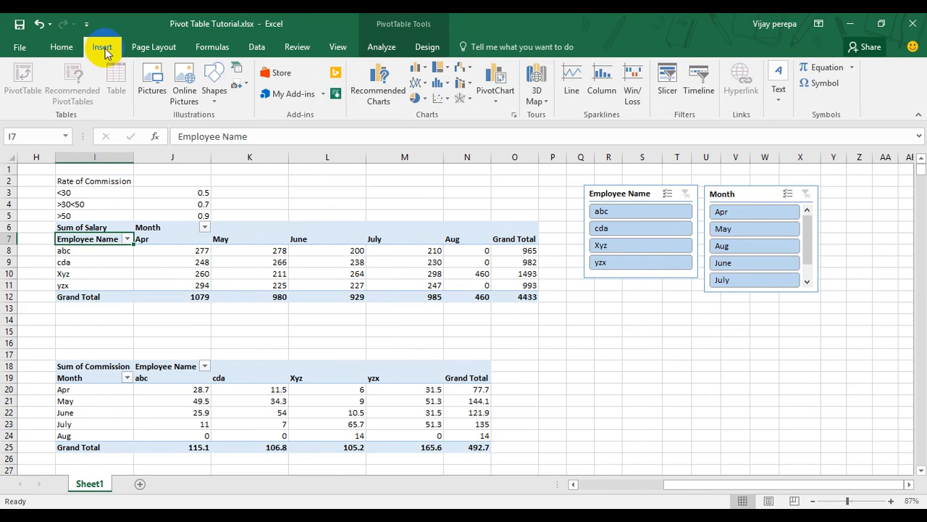
pyautogui.click(418, 69)
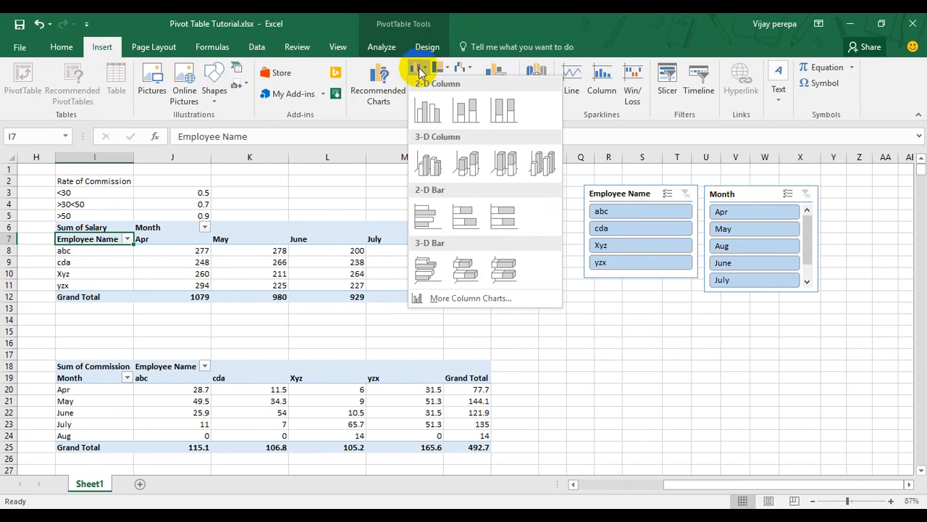
pyautogui.click(452, 120)
# Move the salary chart beneath the two slicers and shrink it to roughly their combined width.
pyautogui.moveTo(490, 244); pyautogui.dragTo(728, 304)
pyautogui.scroll(-1, 719, 308)
pyautogui.moveTo(847, 438); pyautogui.dragTo(823, 410)
pyautogui.moveTo(744, 274); pyautogui.dragTo(750, 283)
pyautogui.scroll(1, 824, 302)
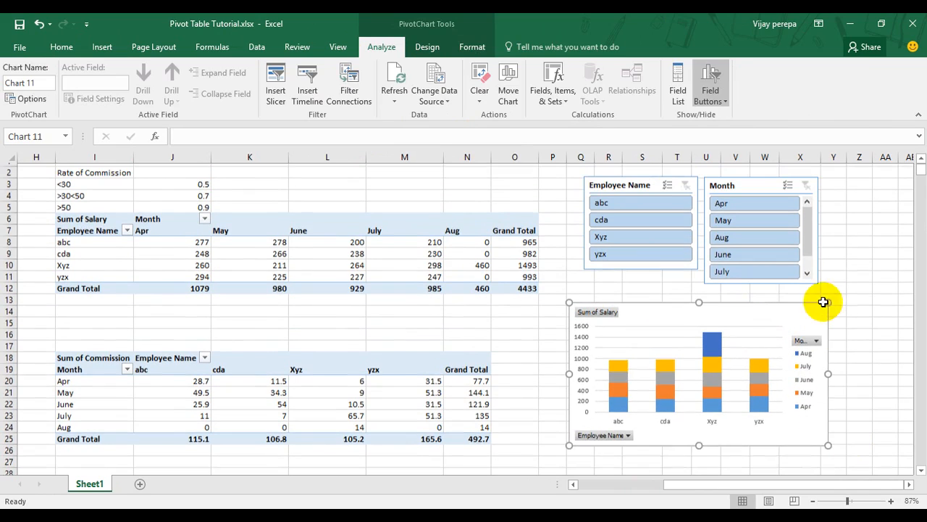
pyautogui.scroll(1, 824, 302)
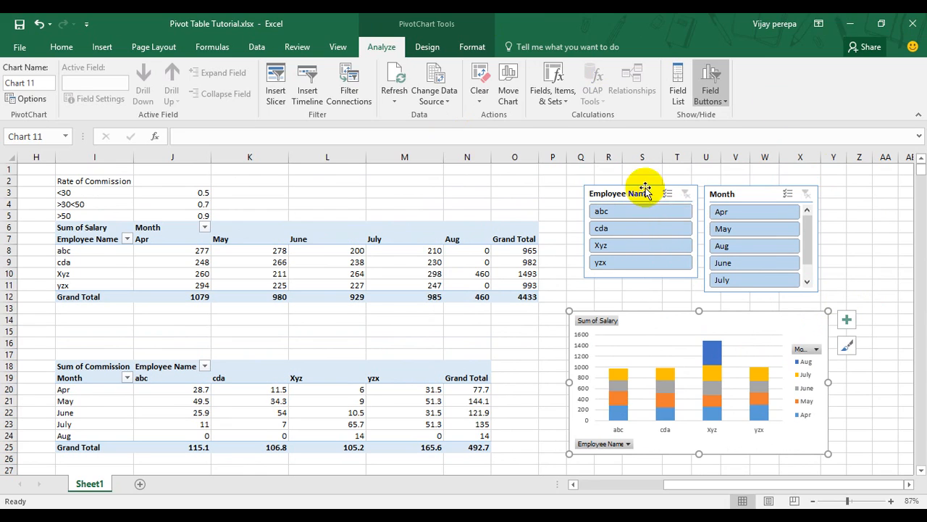
# Filter with the slicers to employees abc and cda and to the months Apr and May.
pyautogui.click(647, 214)
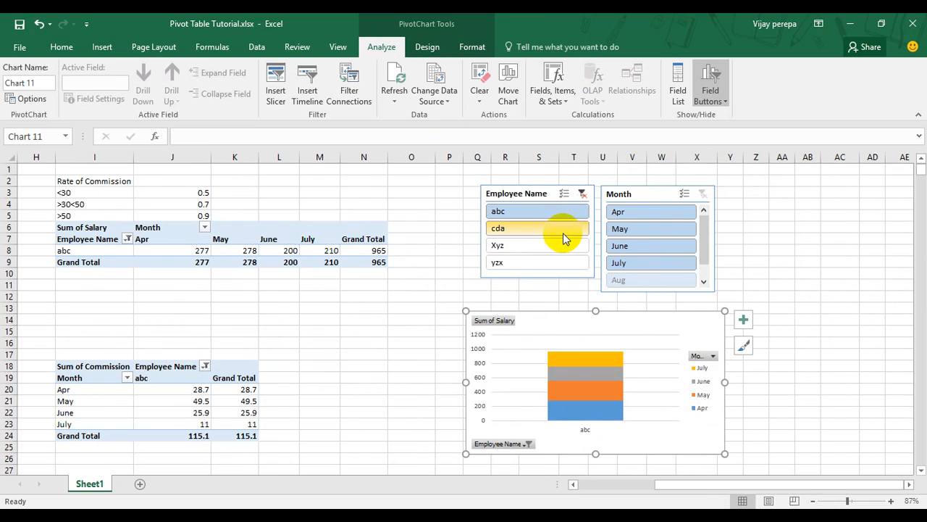
pyautogui.keyDown('ctrl'); pyautogui.click(563, 232); pyautogui.keyUp('ctrl')
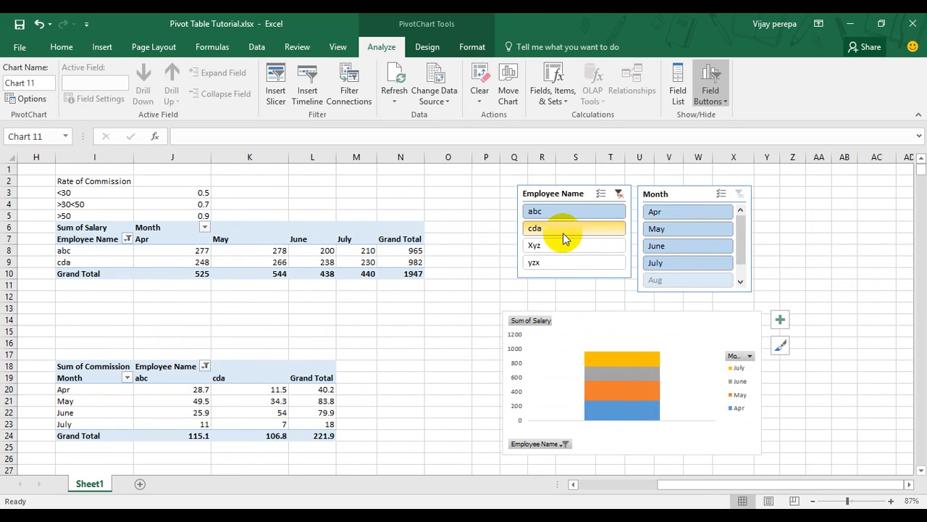
pyautogui.click(713, 220)
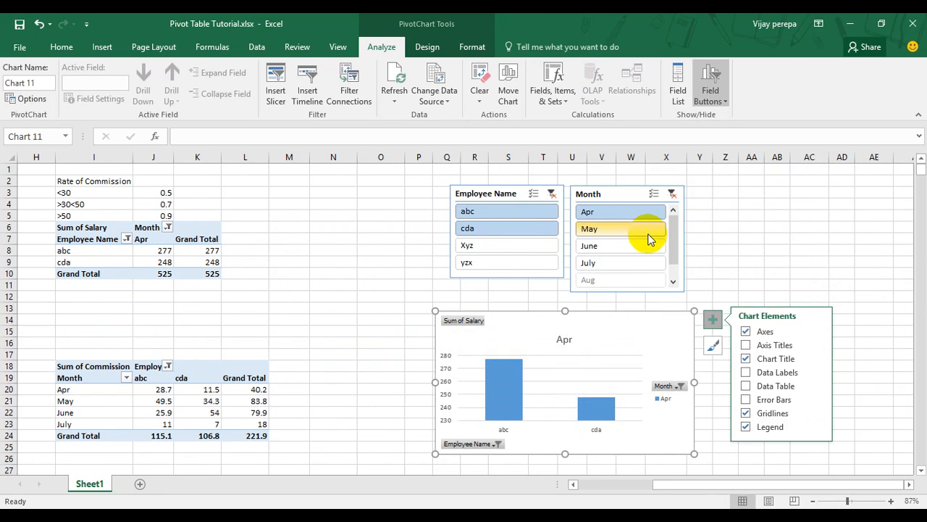
pyautogui.keyDown('ctrl'); pyautogui.click(649, 232); pyautogui.keyUp('ctrl')
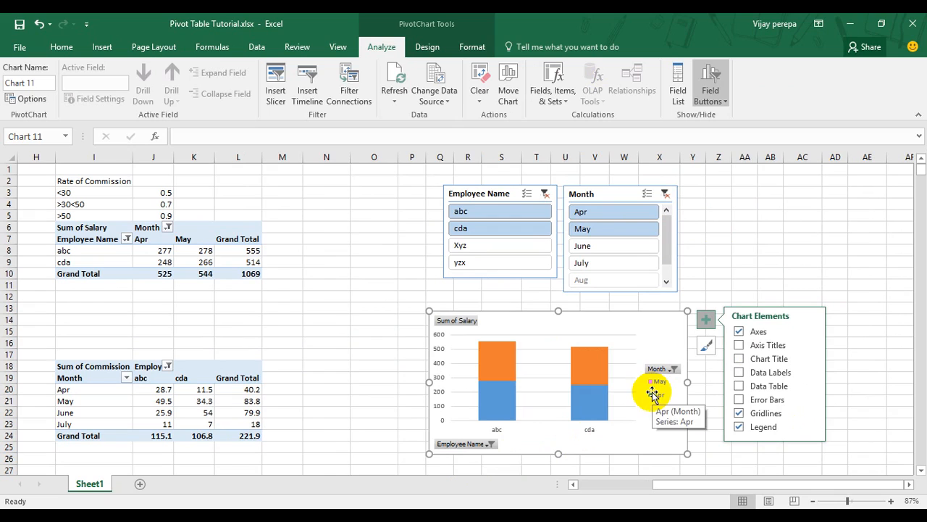
# Switch the slicer selections to employee Xyz only and month Aug only.
pyautogui.click(498, 244)
pyautogui.click(639, 249)
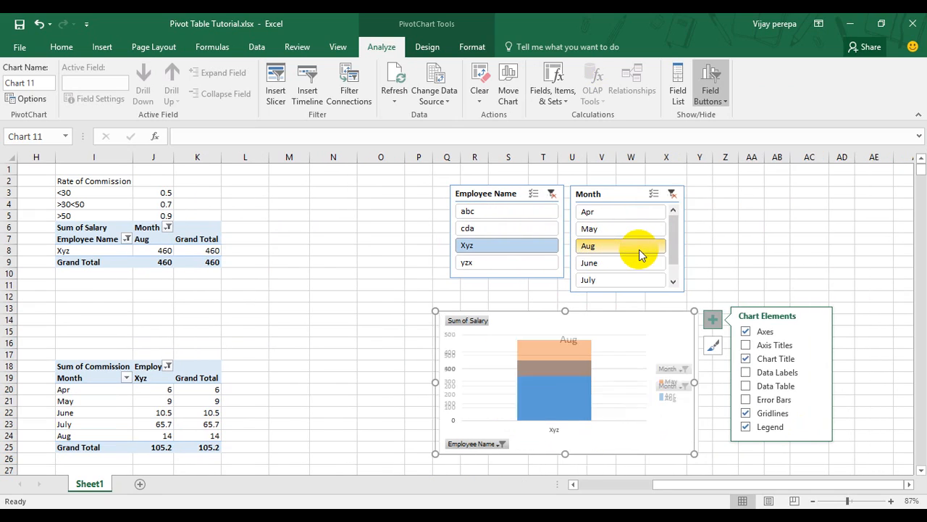